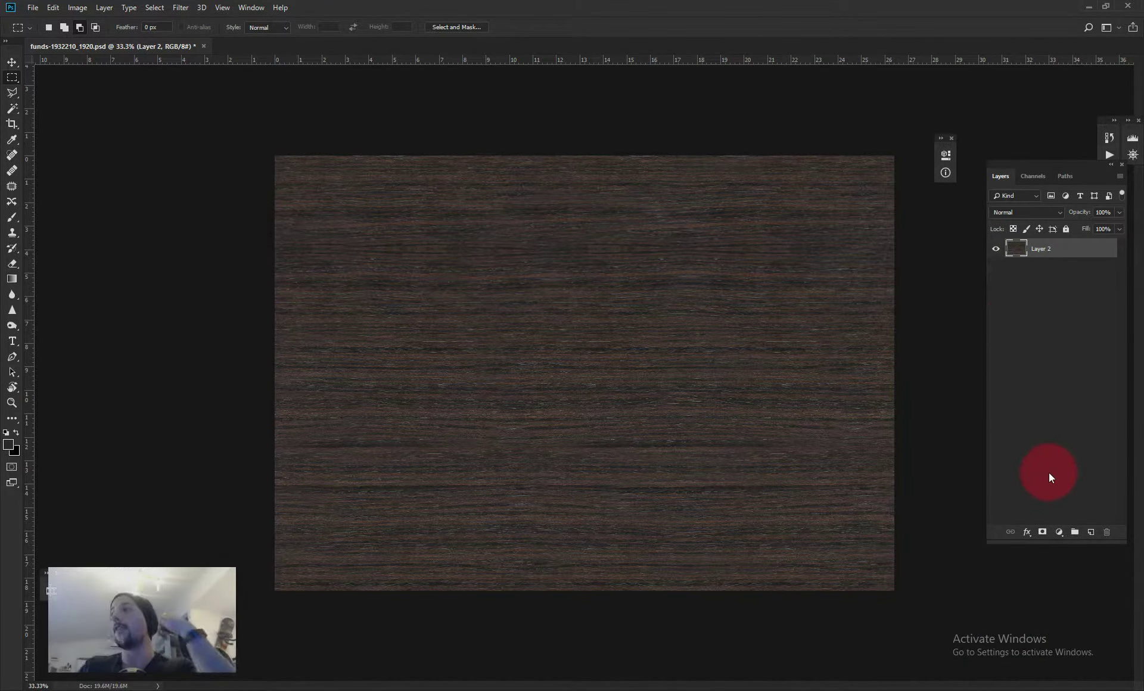
Step: Add a Black & White adjustment above the wood texture with Reds 95, Yellows 135, Greens 56, Cyans 132 and Blues 7
left_click(1059, 531)
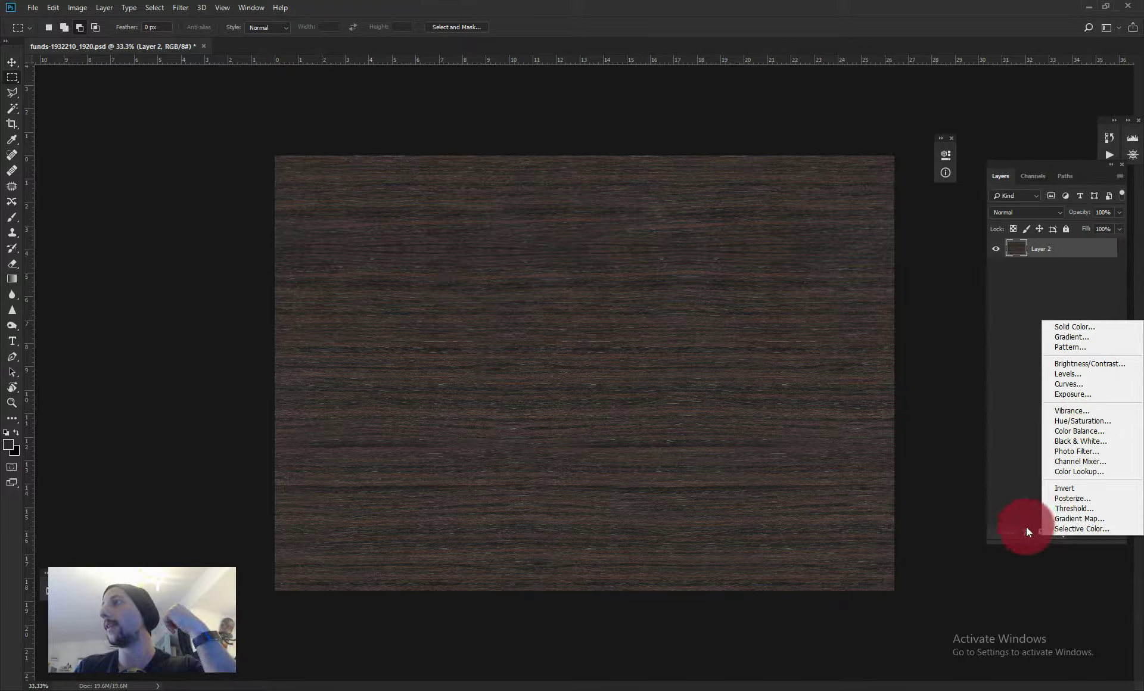
left_click(1059, 539)
left_click(1060, 532)
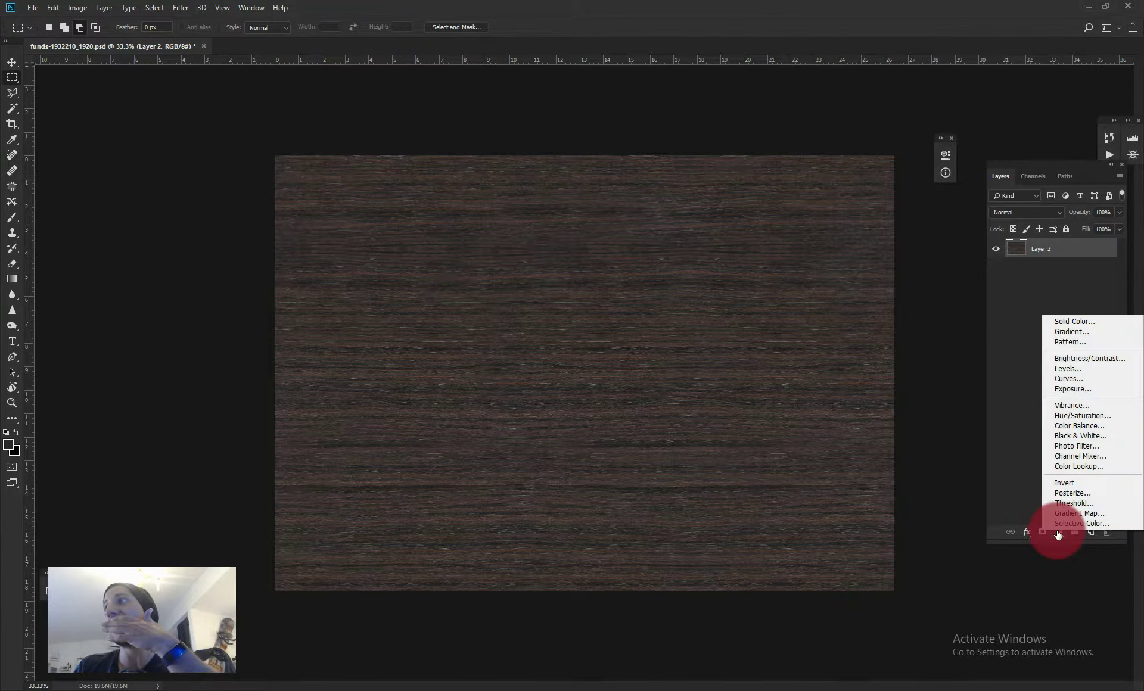
left_click(1093, 437)
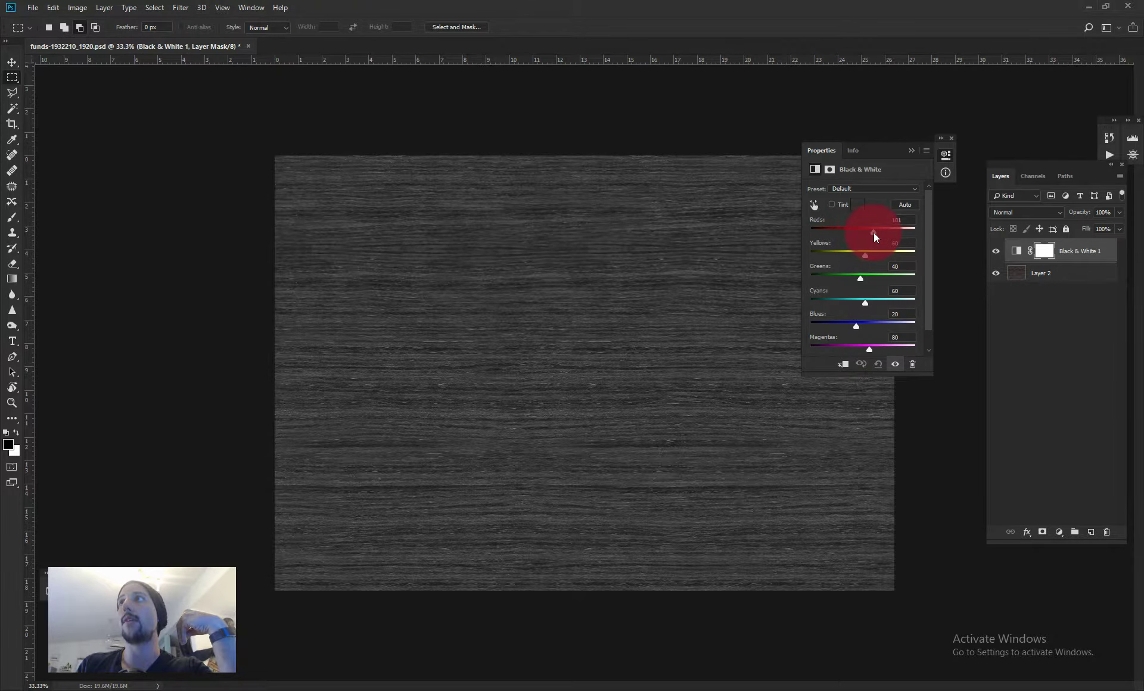
mouse_move(874, 236)
left_mouse_down()
mouse_move(901, 241)
mouse_move(836, 240)
mouse_move(893, 246)
mouse_move(870, 238)
left_mouse_up()
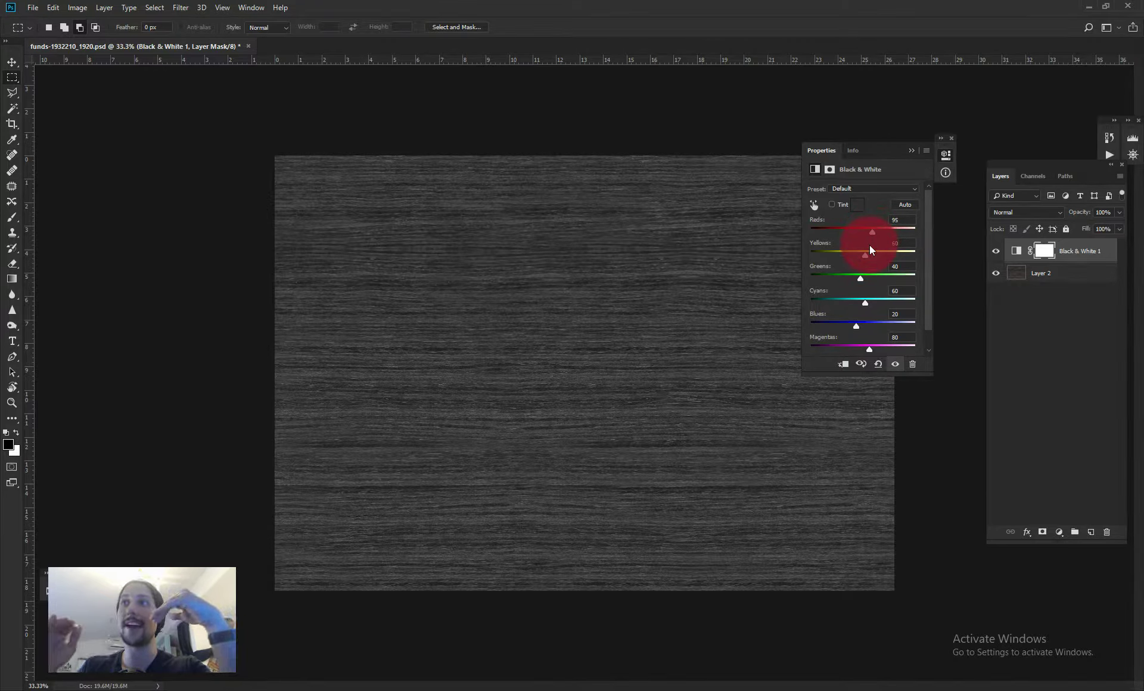
left_click_drag(868, 260, 856, 330)
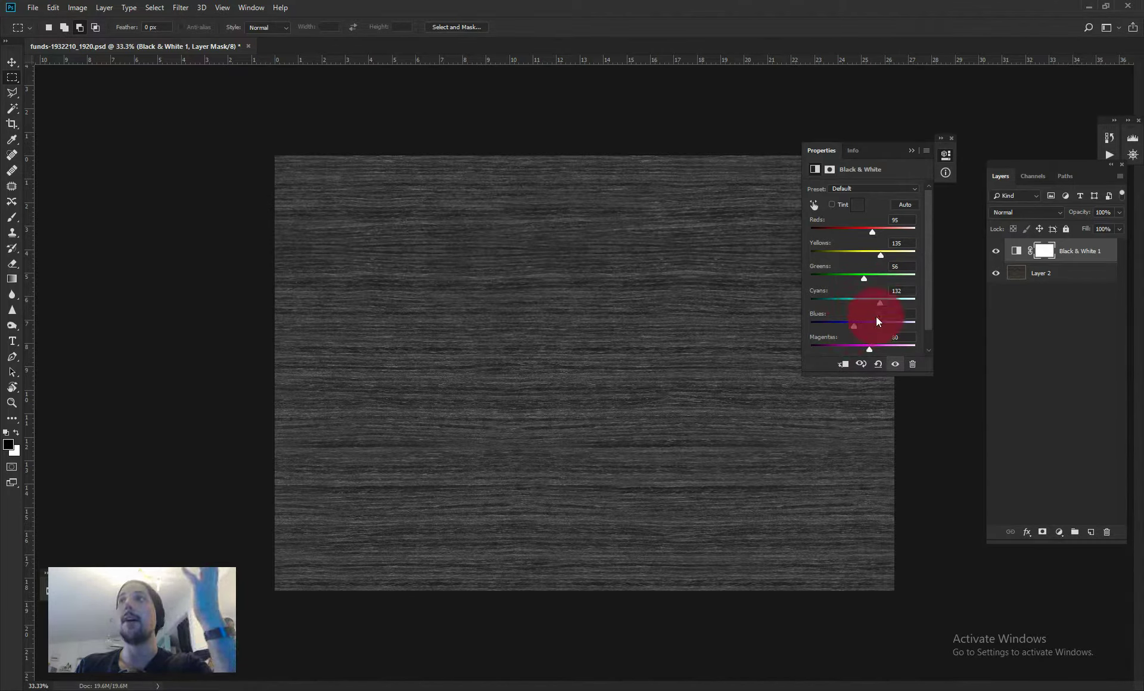
left_click(997, 253)
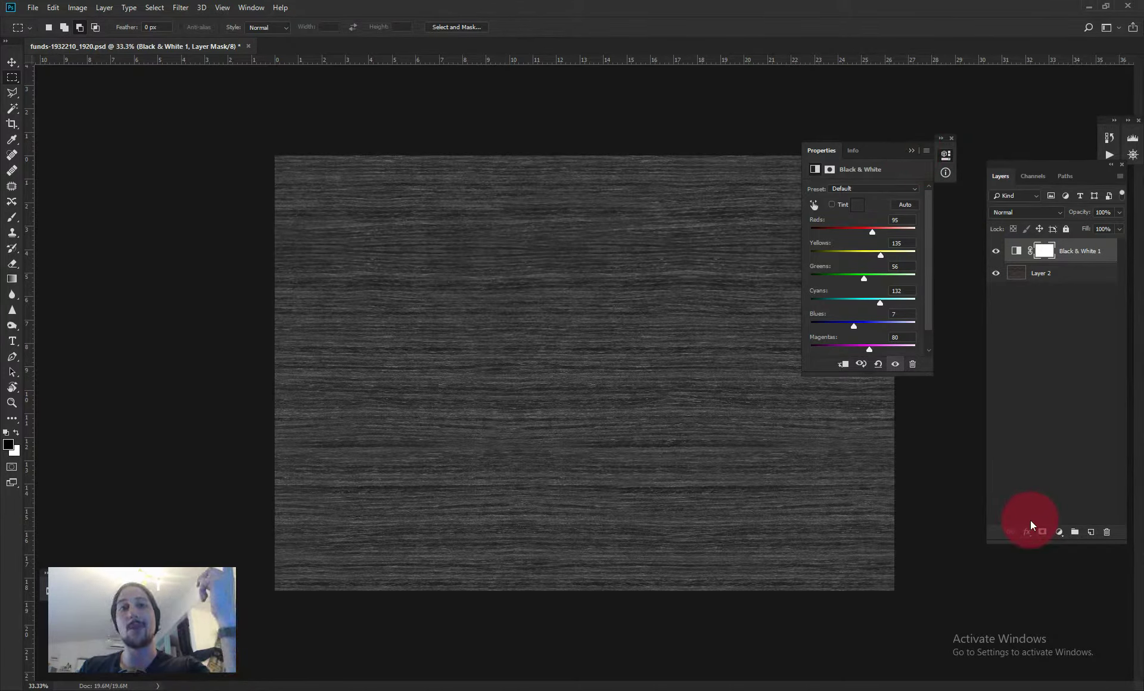
Step: Add a Gradient Map adjustment above the Black & White layer and set its starting colour stop to brown #463c31
left_click(1060, 532)
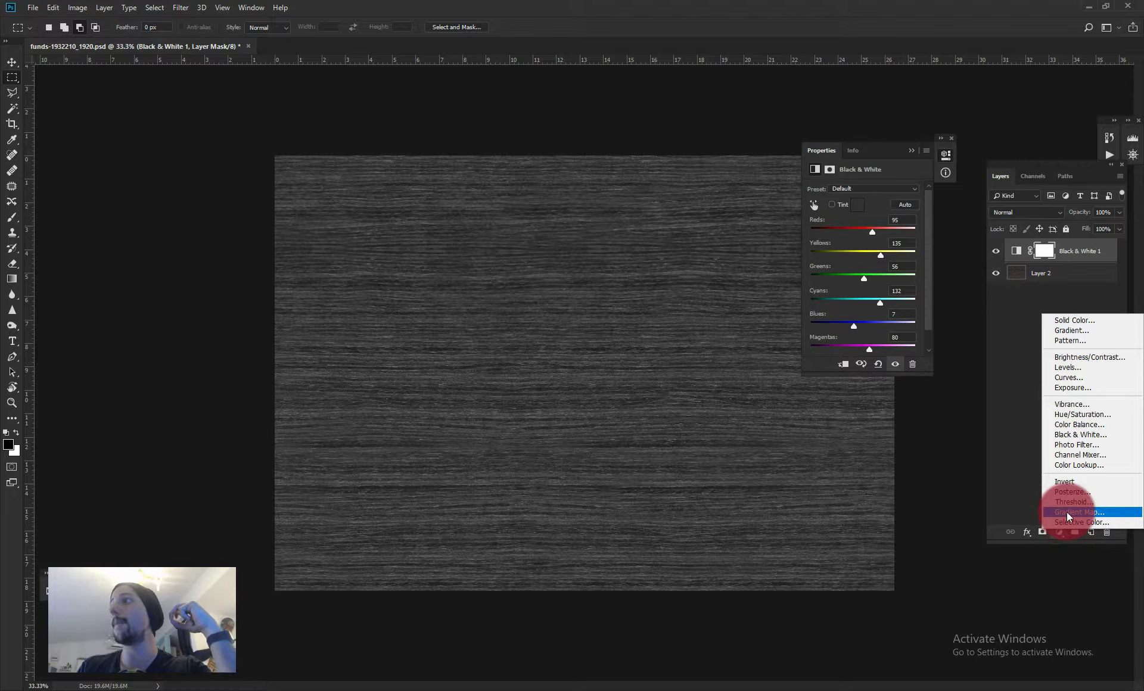
left_click(1068, 513)
left_click(858, 192)
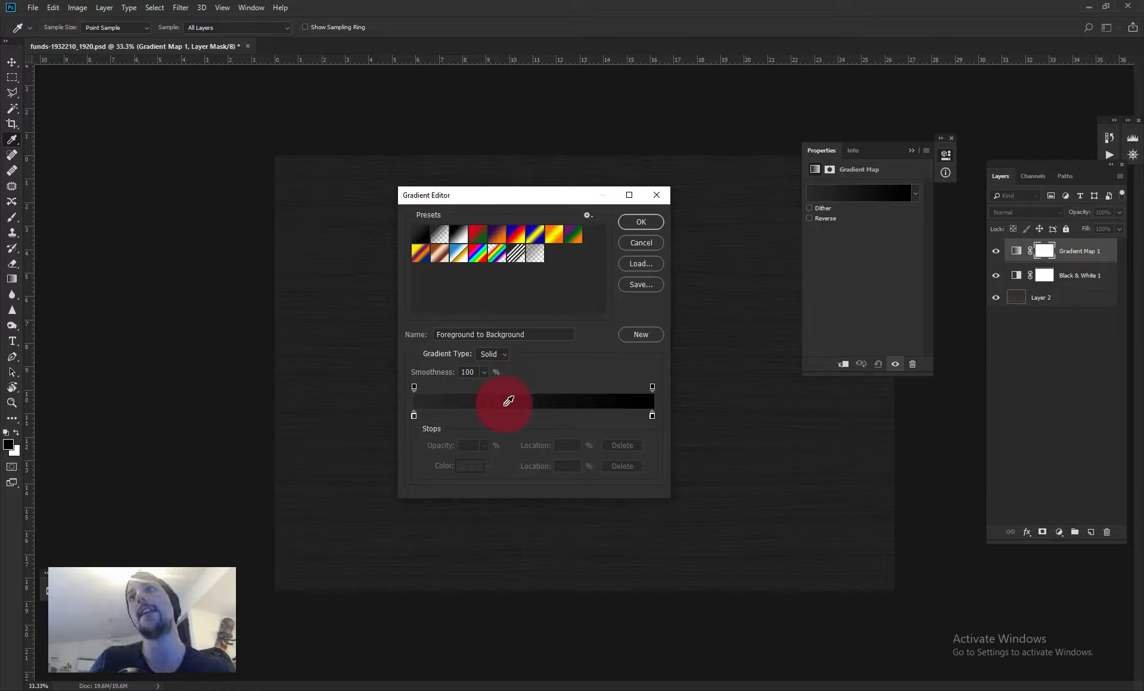
double_click(414, 415)
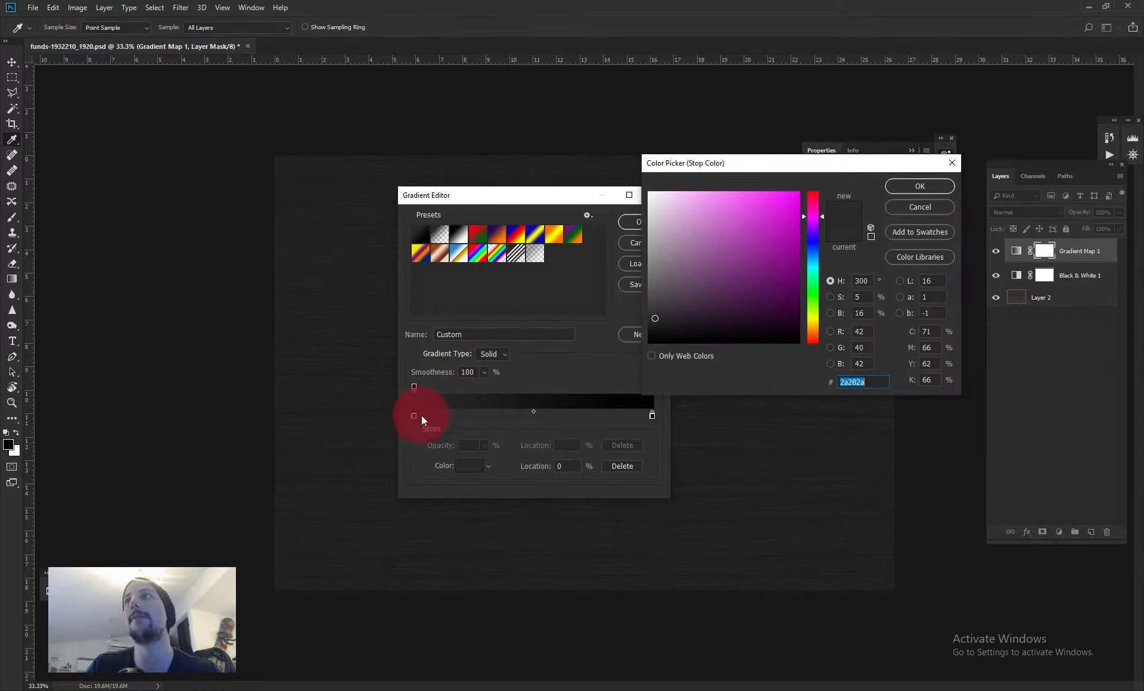
left_click_drag(814, 325, 691, 301)
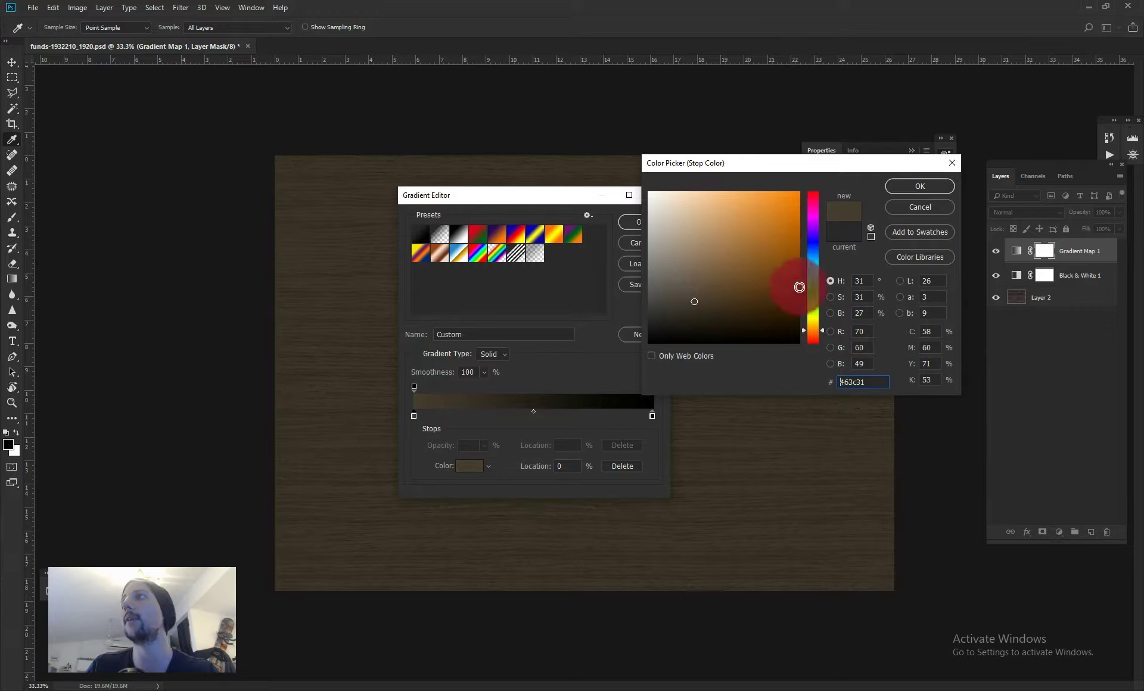
left_click(906, 181)
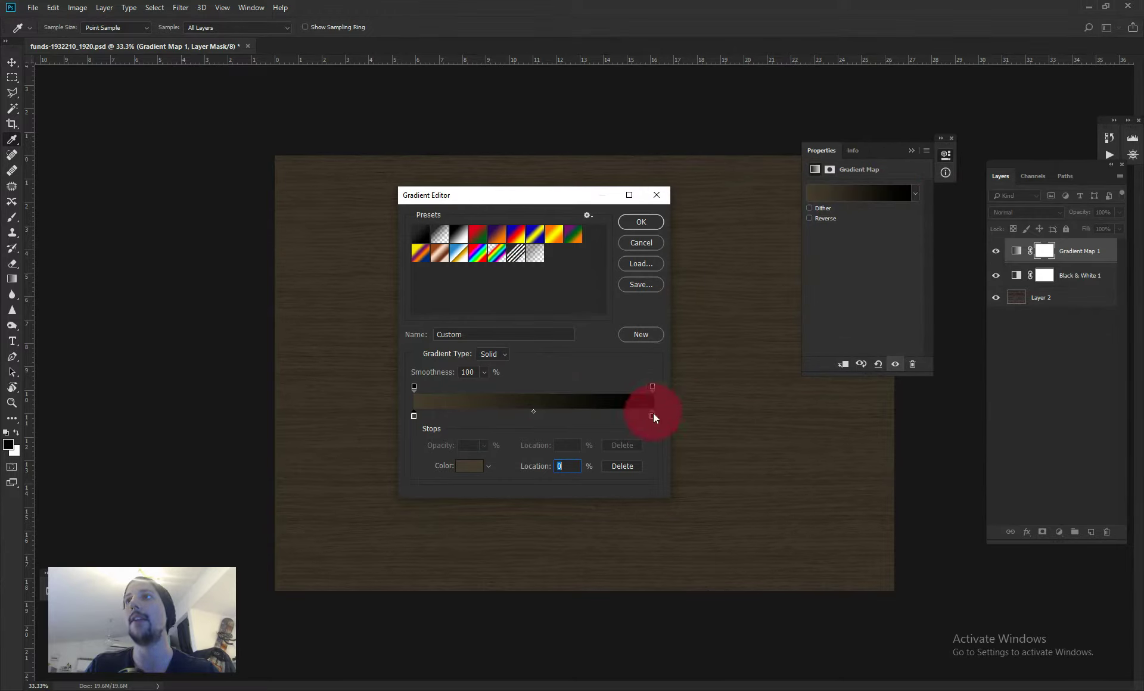
Step: Shift the midpoint between the gradient's brown and black stops to 32%
left_click(533, 415)
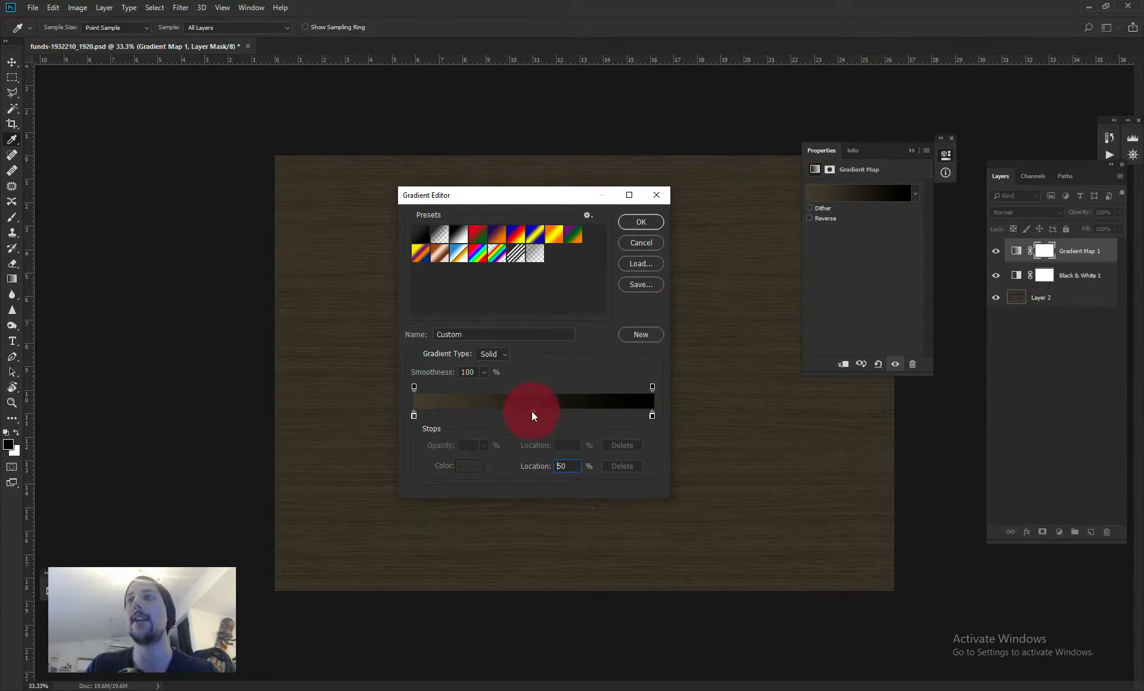
left_click(570, 412)
left_click_drag(568, 411, 499, 416)
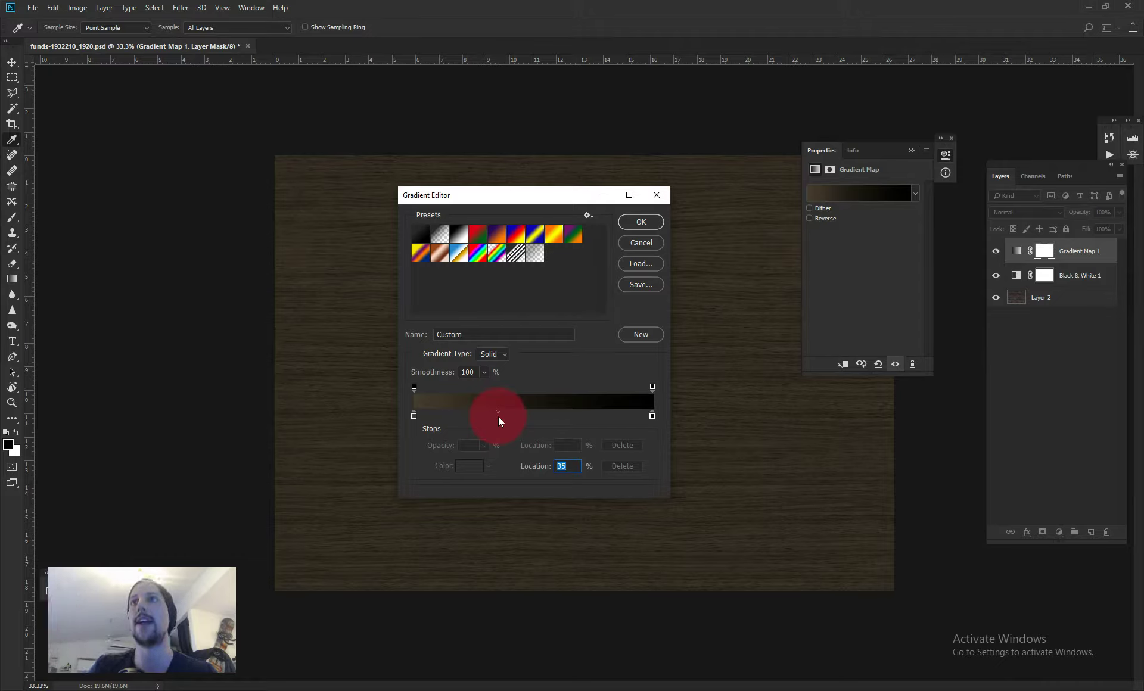
mouse_move(498, 412)
left_mouse_down()
mouse_move(482, 411)
mouse_move(493, 409)
left_mouse_up()
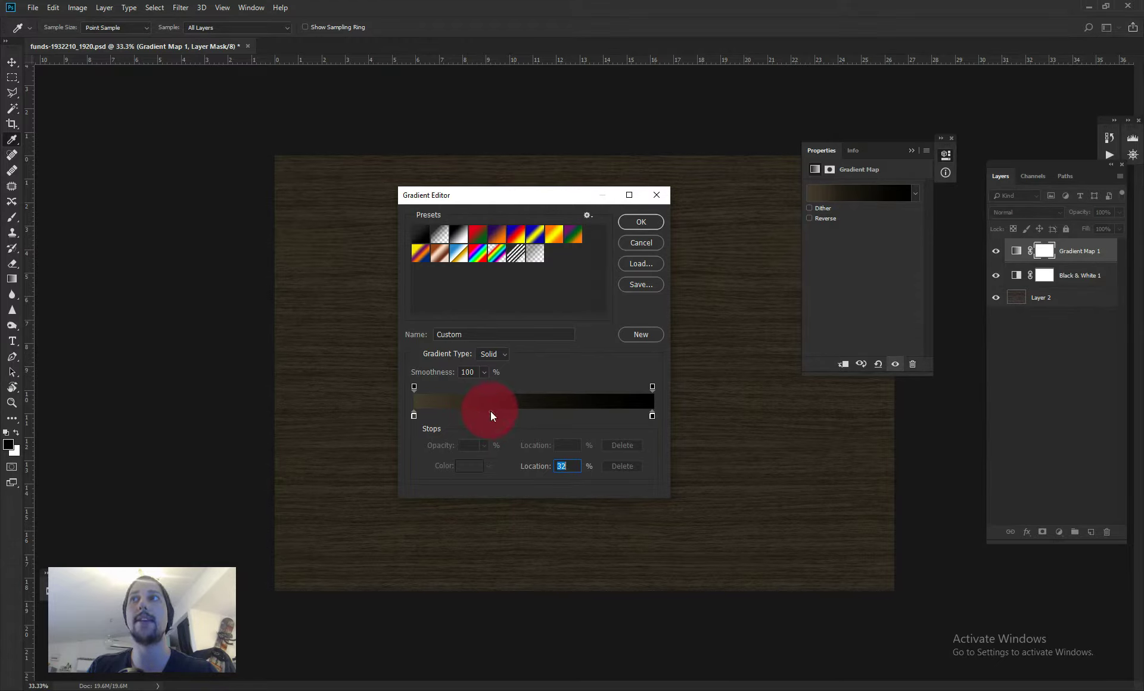
Step: Add a colour stop at 30% of the gradient and set it to dark brown #342515
left_click(488, 415)
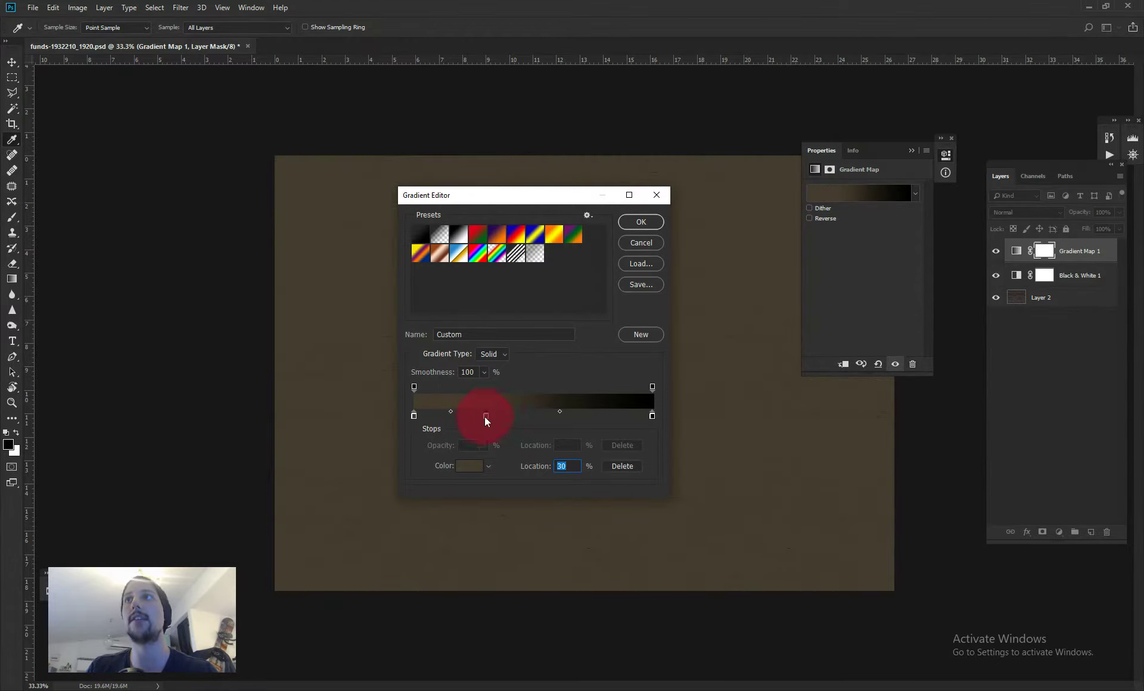
double_click(486, 415)
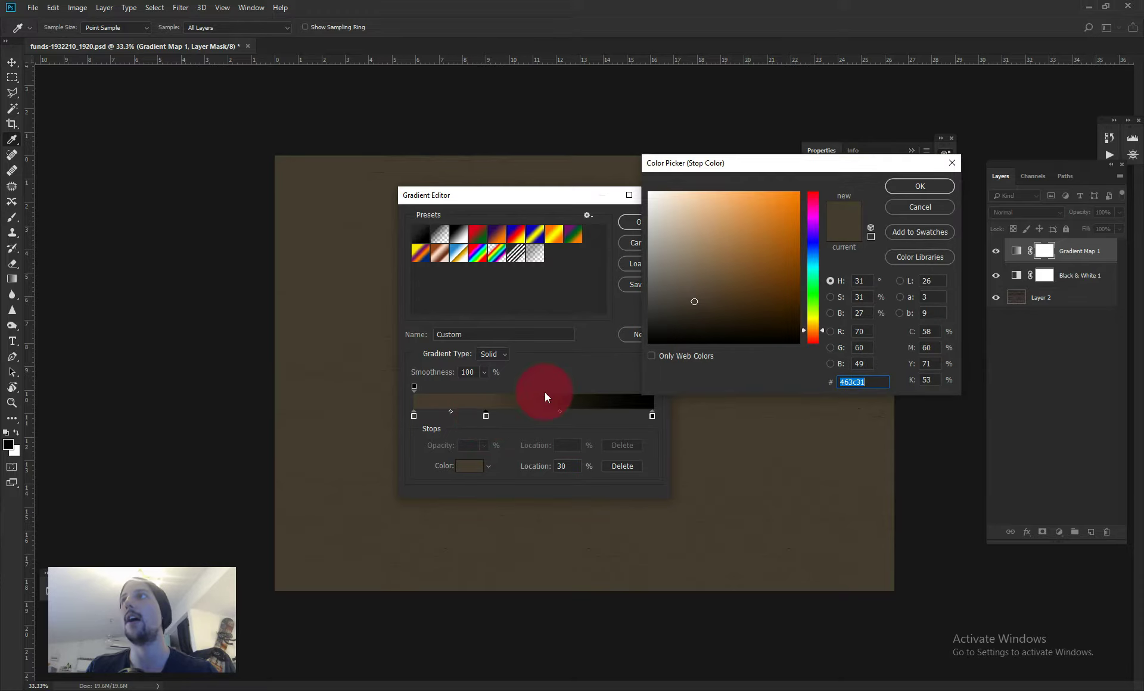
left_click(719, 306)
mouse_move(720, 306)
left_mouse_down()
mouse_move(746, 308)
mouse_move(738, 323)
mouse_move(744, 314)
left_mouse_up()
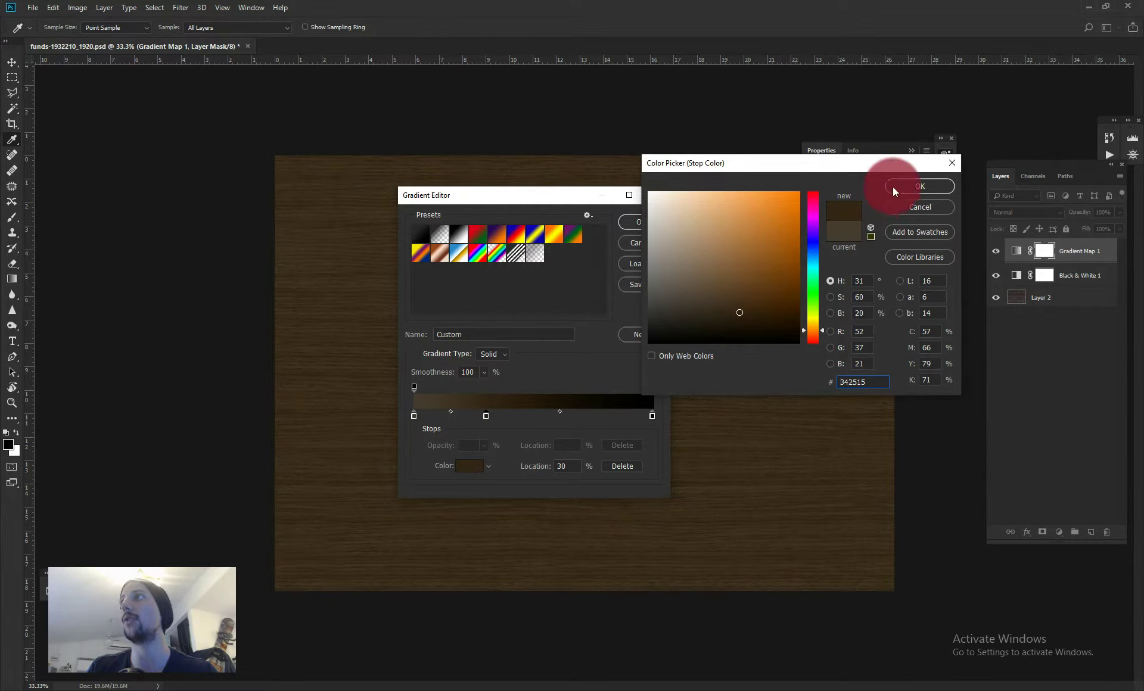
left_click(919, 186)
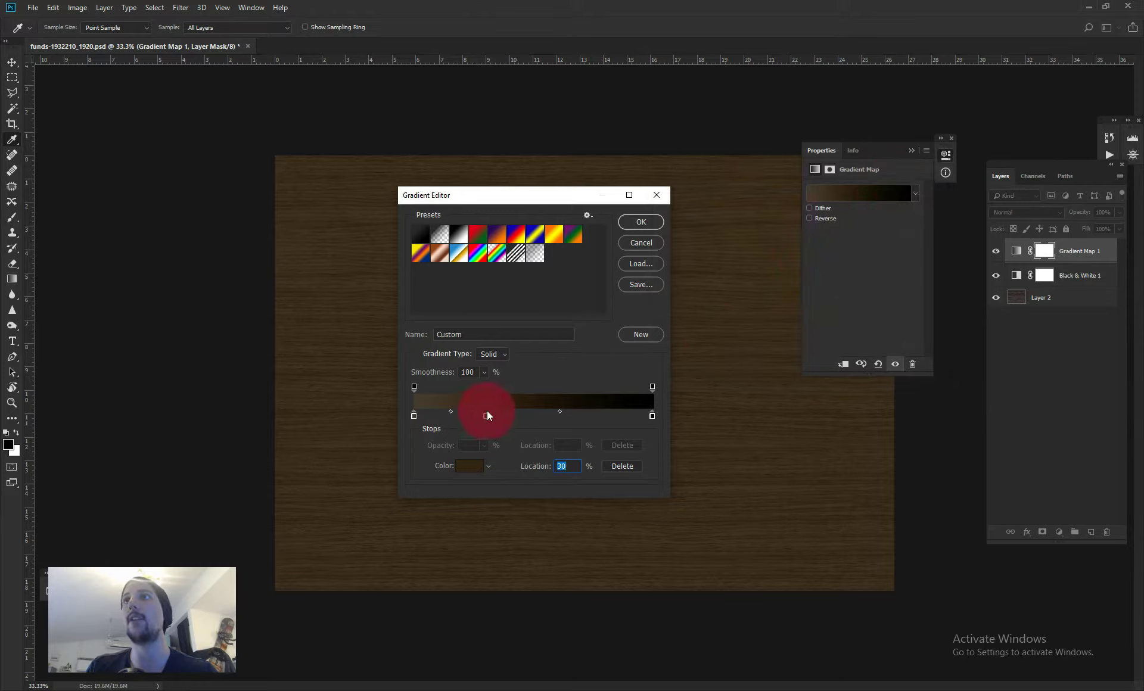
Step: Move the dark brown stop to 21%, bring the midpoint before black closer to it, and apply the gradient
left_click_drag(559, 411, 463, 415)
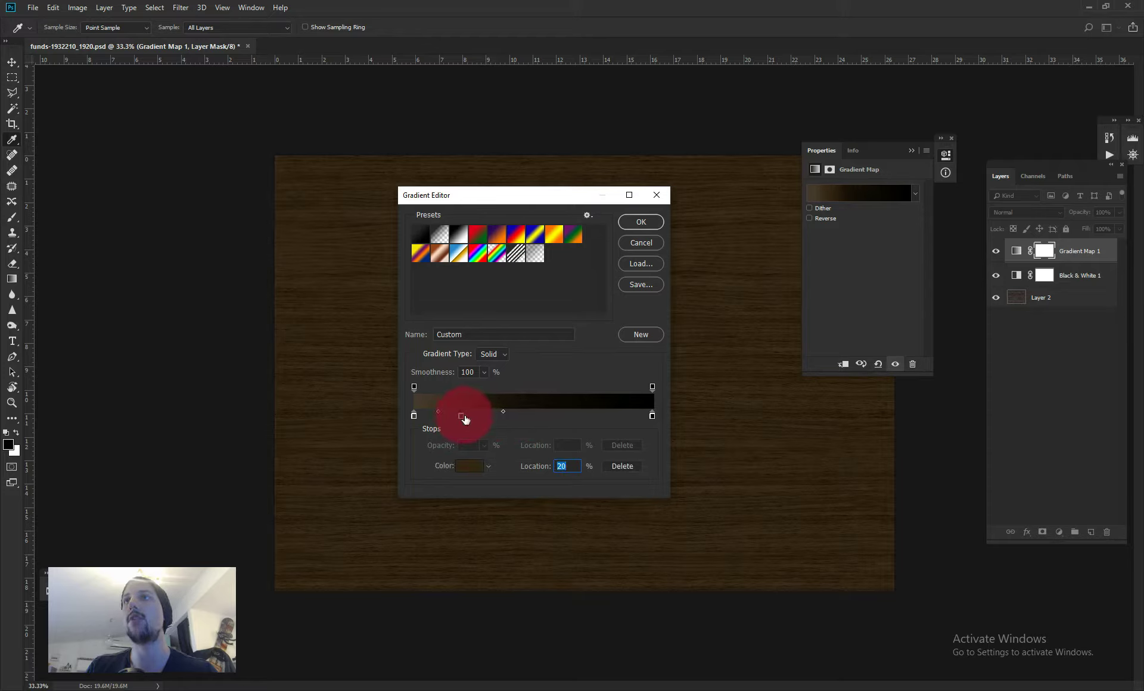
left_click(505, 411)
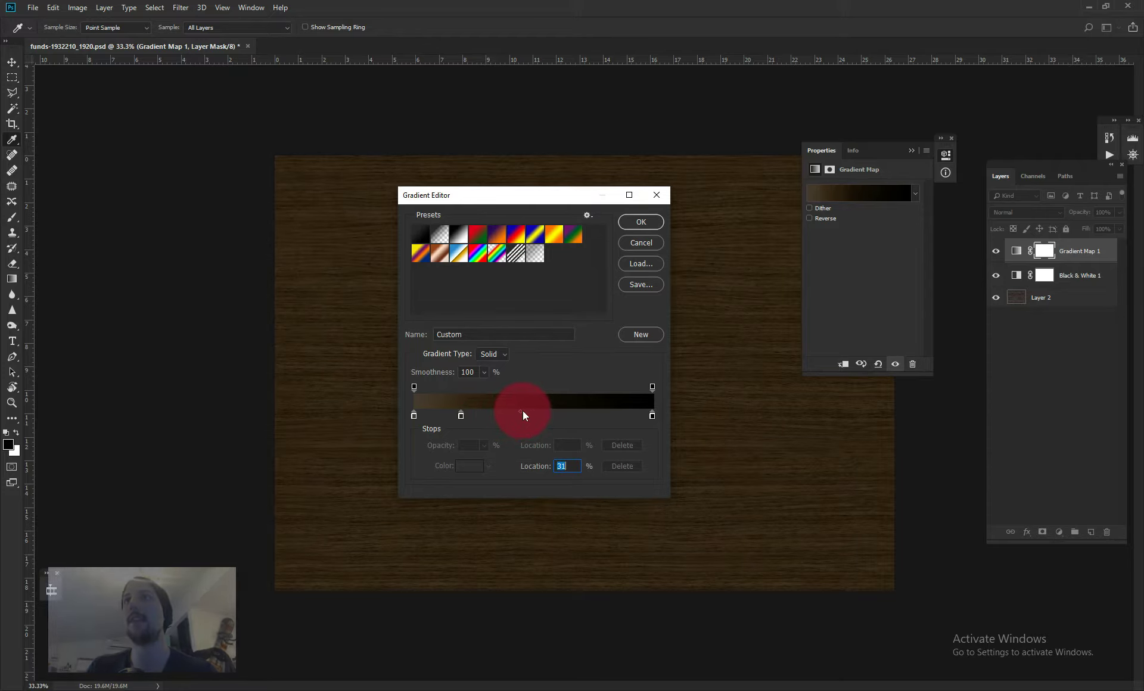
left_click(507, 416)
left_click_drag(507, 415, 494, 435)
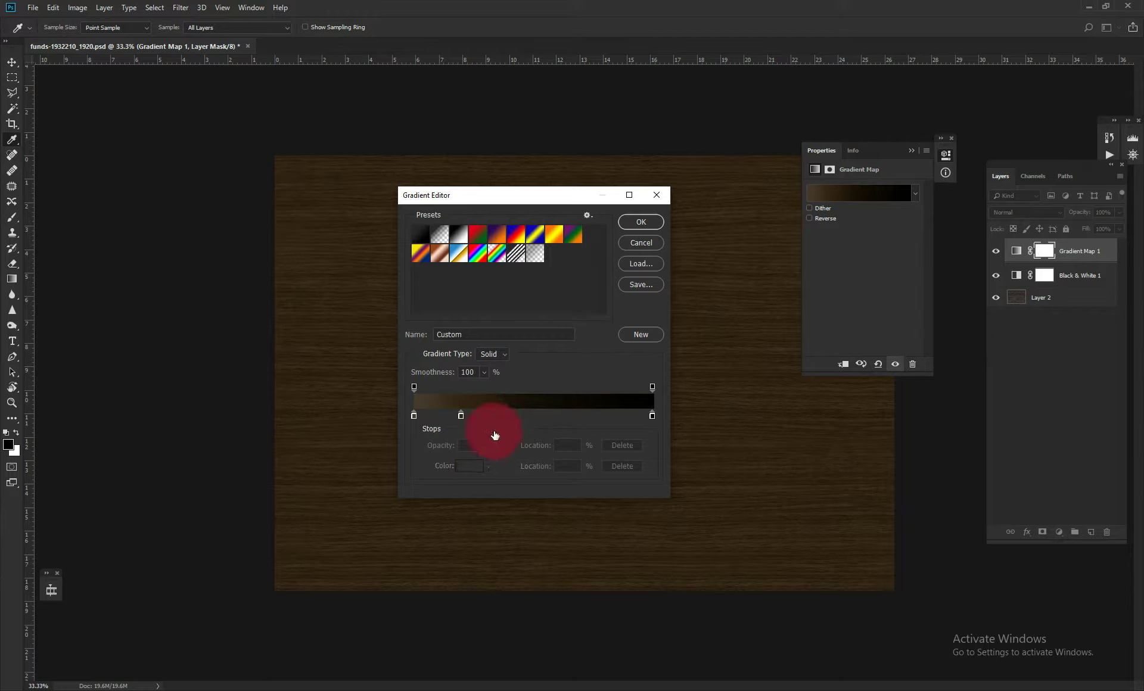
left_click(651, 415)
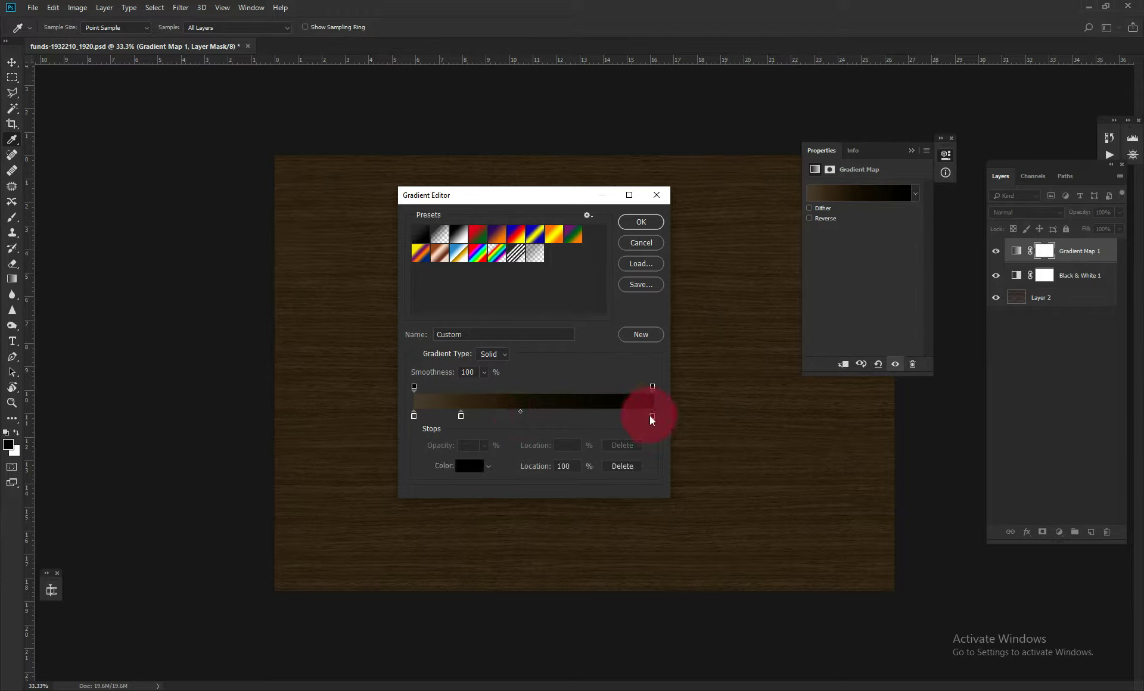
left_click_drag(520, 410, 465, 416)
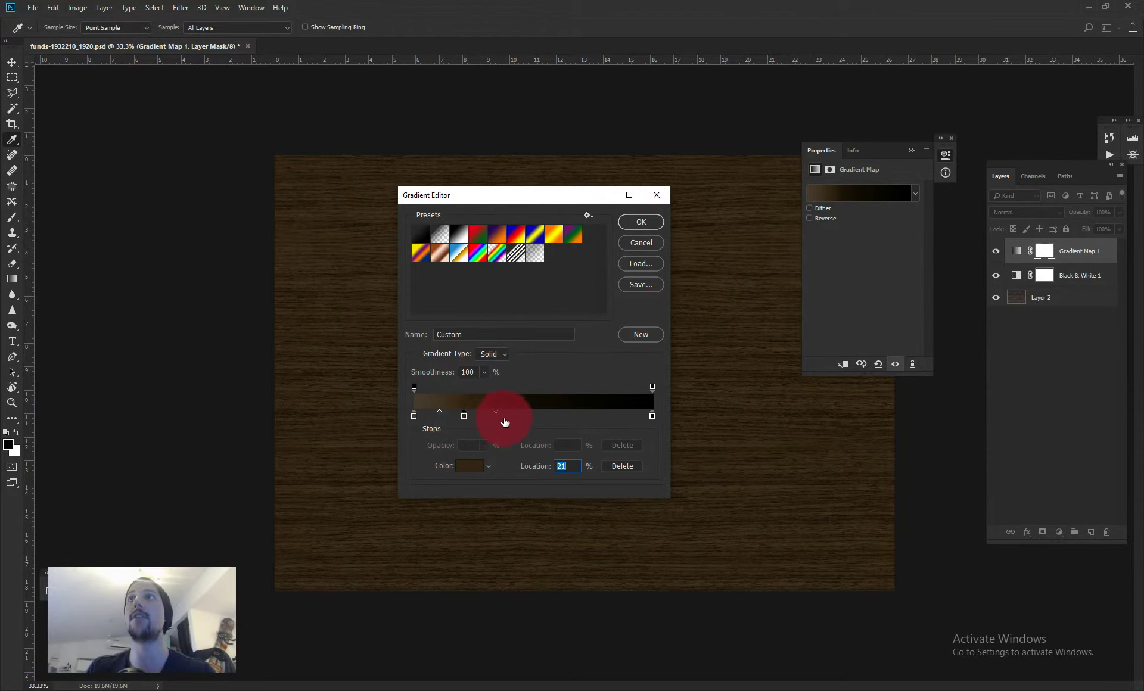
left_click_drag(566, 196, 255, 185)
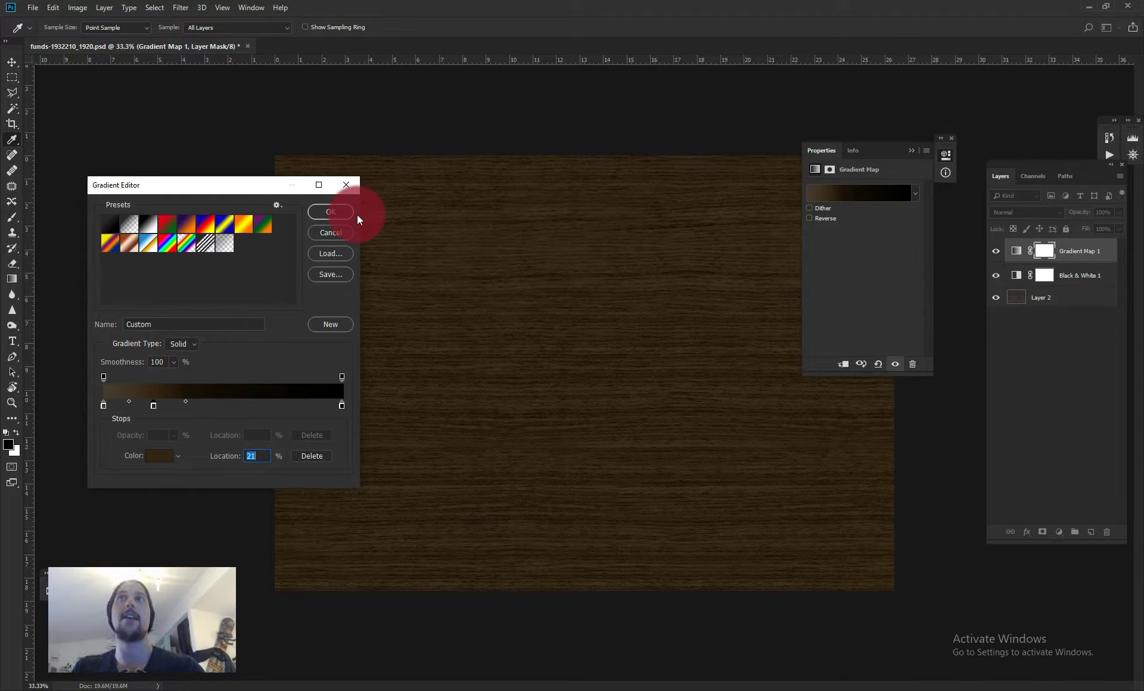
left_click(332, 215)
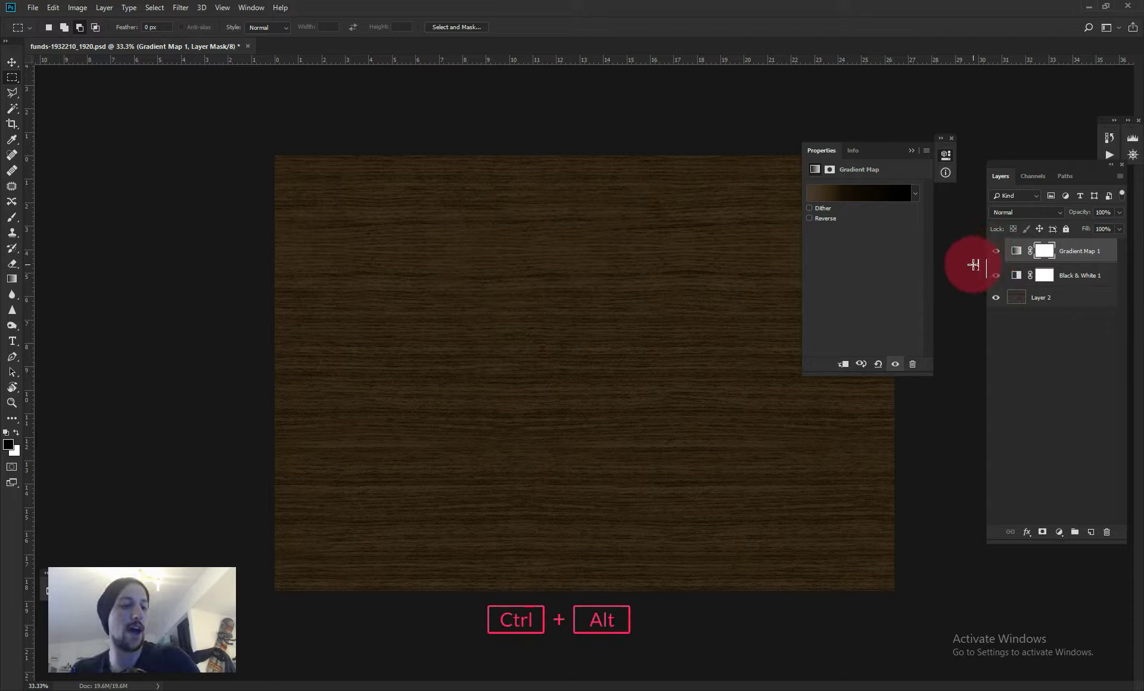
Step: Stamp all visible layers into a new merged layer, and hide both that layer and Gradient Map 1
key("ctrl+shift+alt+e")
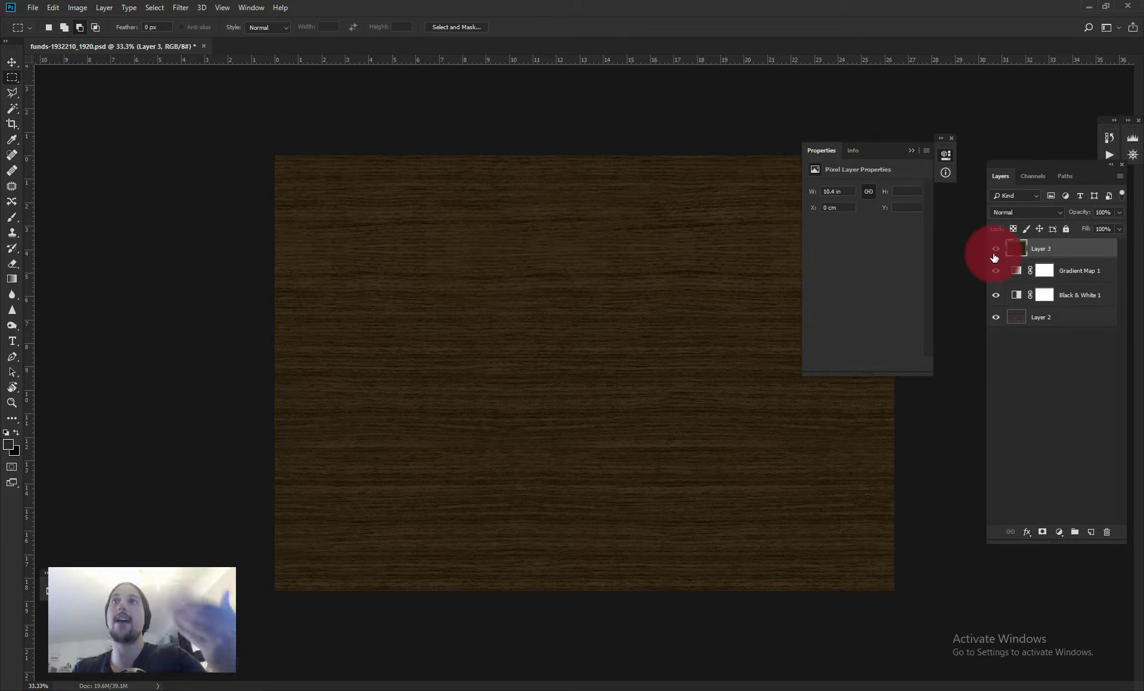
left_click(994, 253)
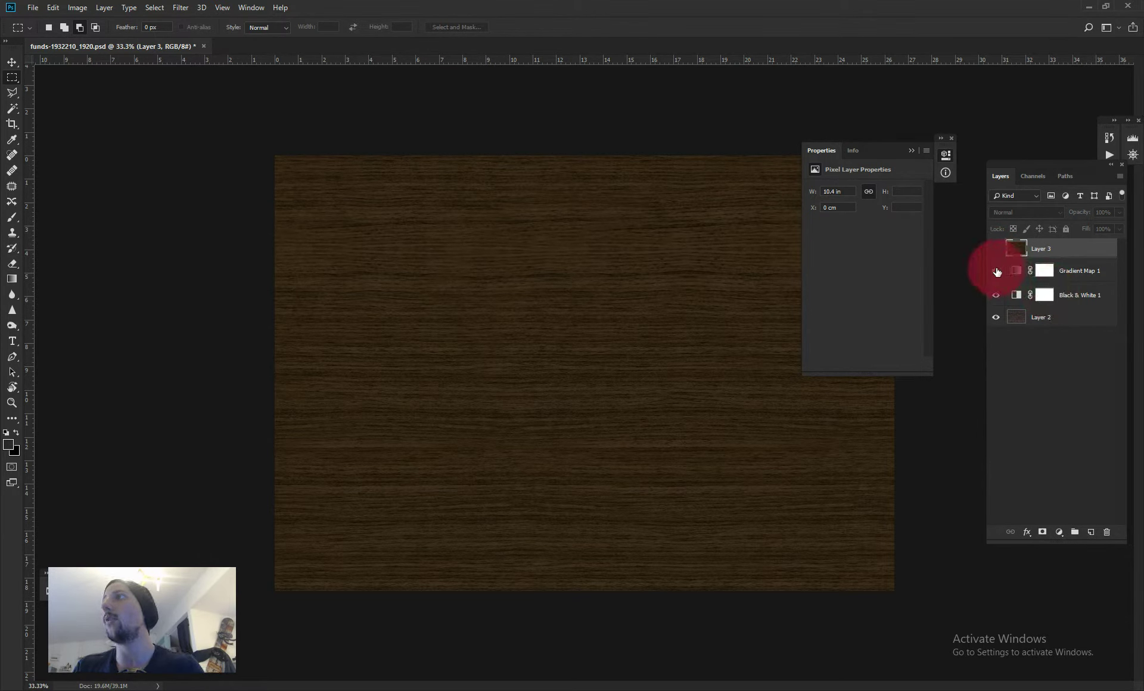
left_click(996, 271)
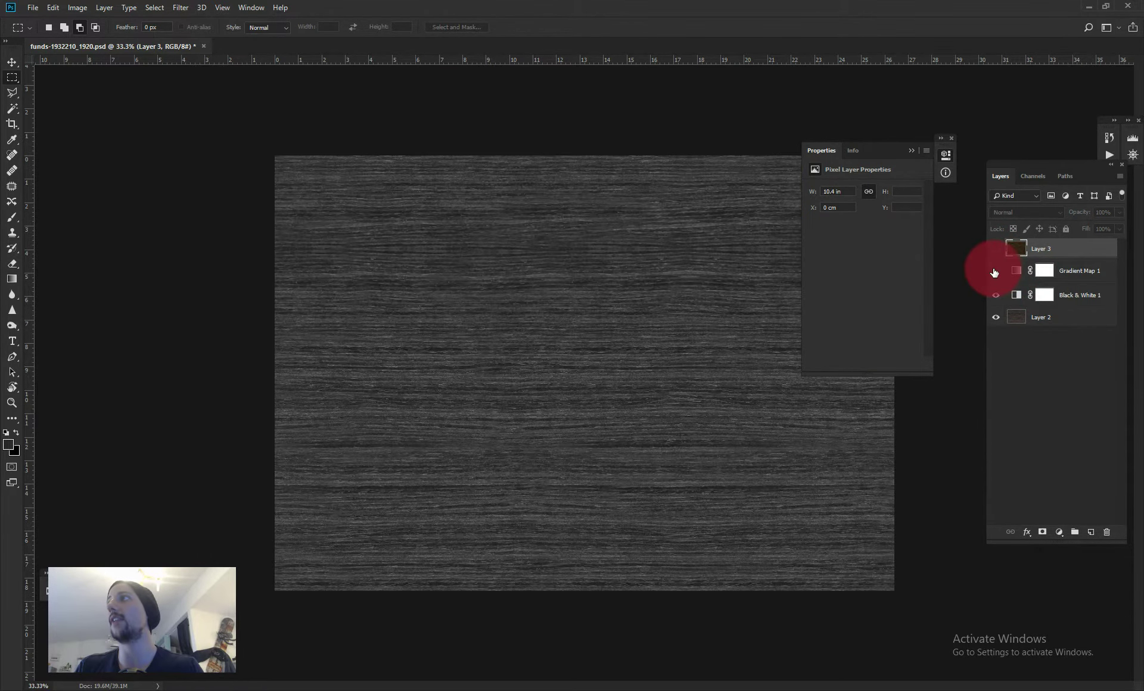
Step: Add a second Gradient Map adjustment directly above Gradient Map 1
left_click(1075, 273)
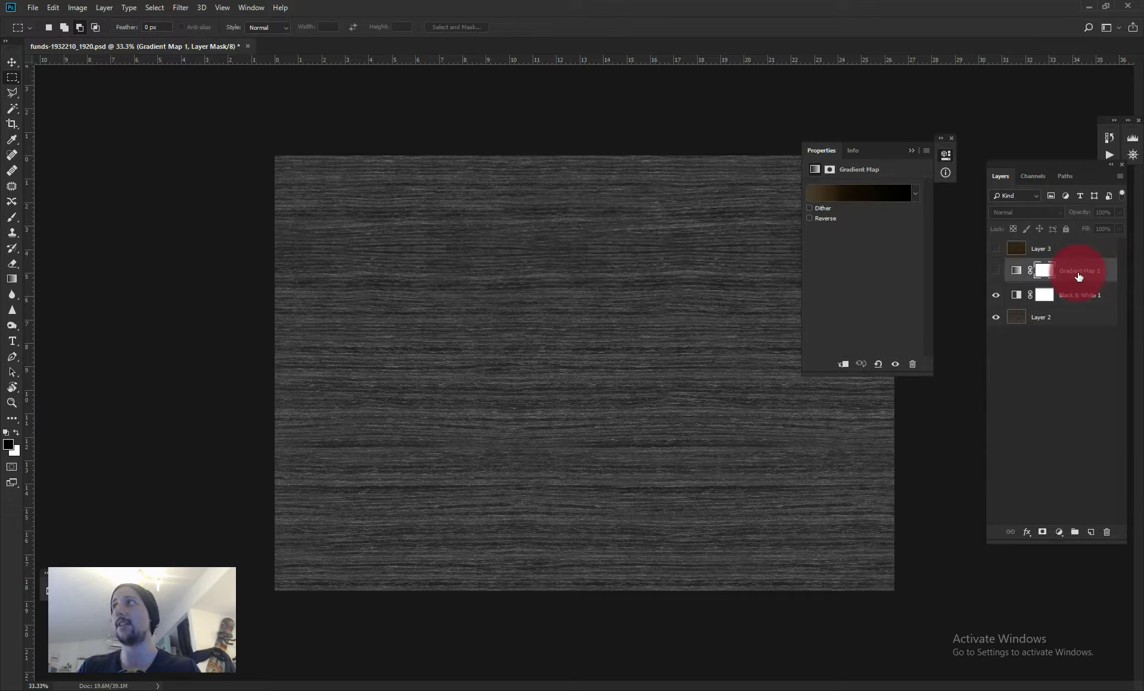
left_click(1059, 532)
left_click(1076, 517)
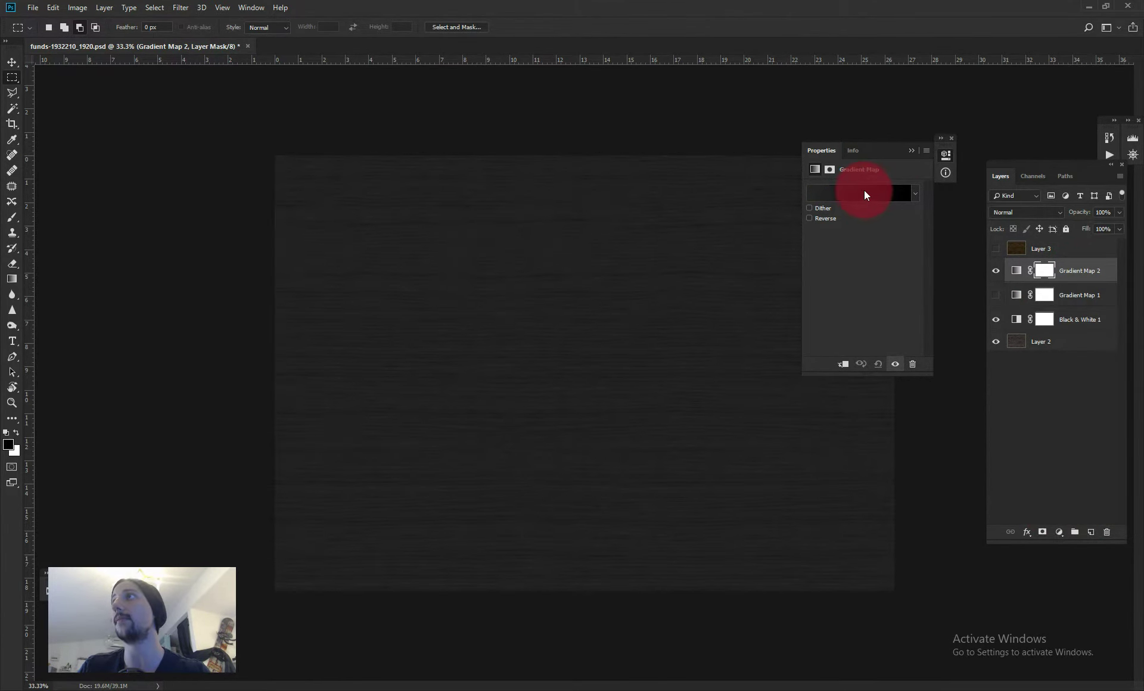
Step: Edit the gradient of Gradient Map 2 and set its starting colour stop to greyish brown #5e584b
left_click(865, 194)
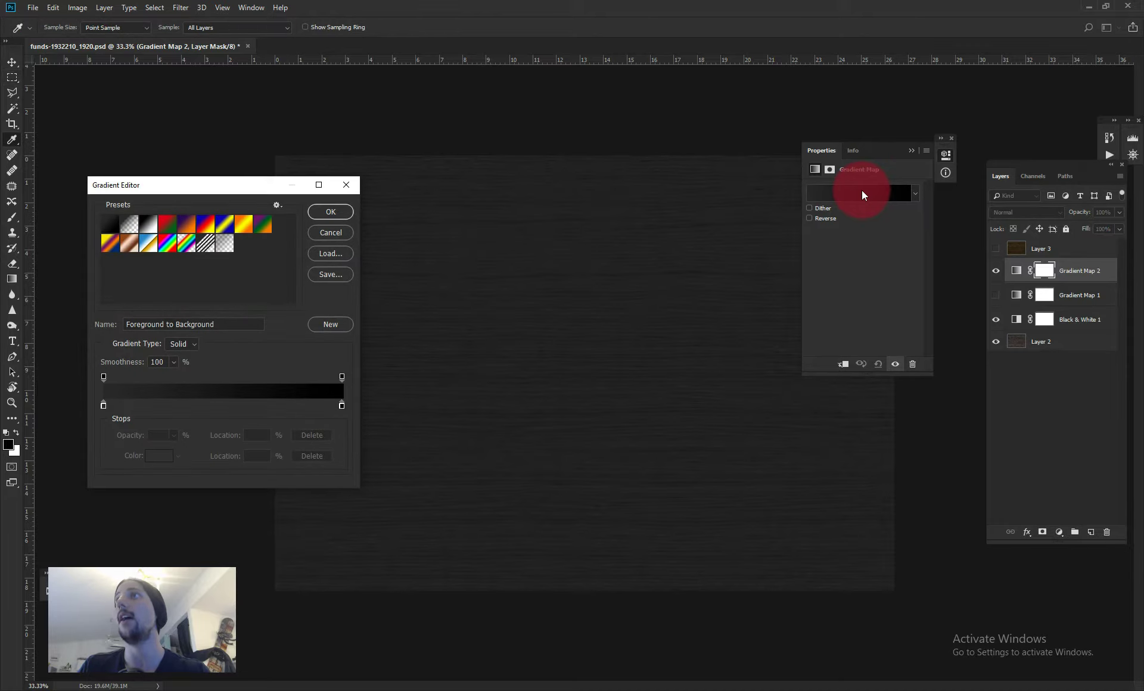
left_click_drag(304, 198, 330, 208)
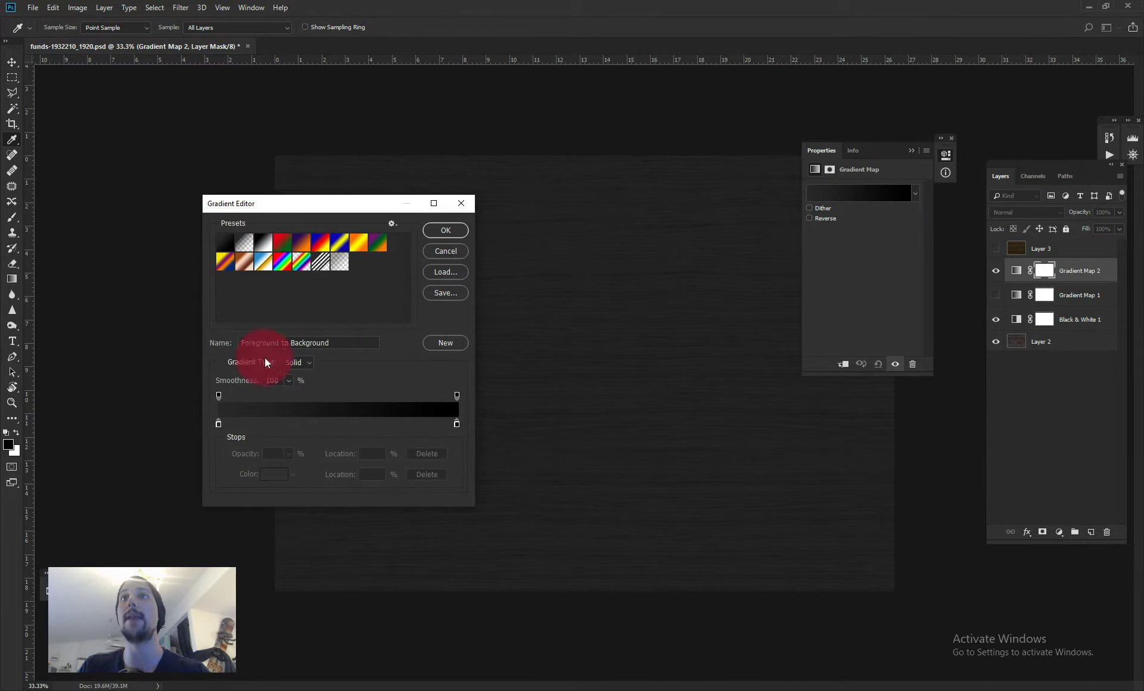
double_click(218, 424)
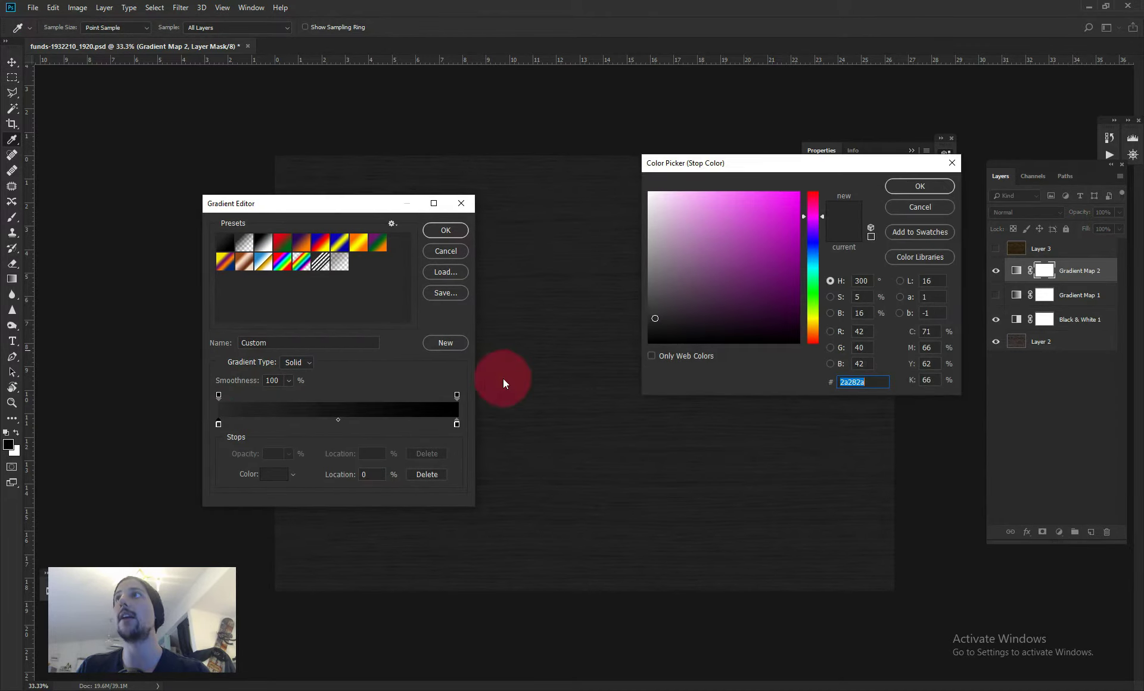
left_click(812, 330)
left_click_drag(811, 321, 811, 324)
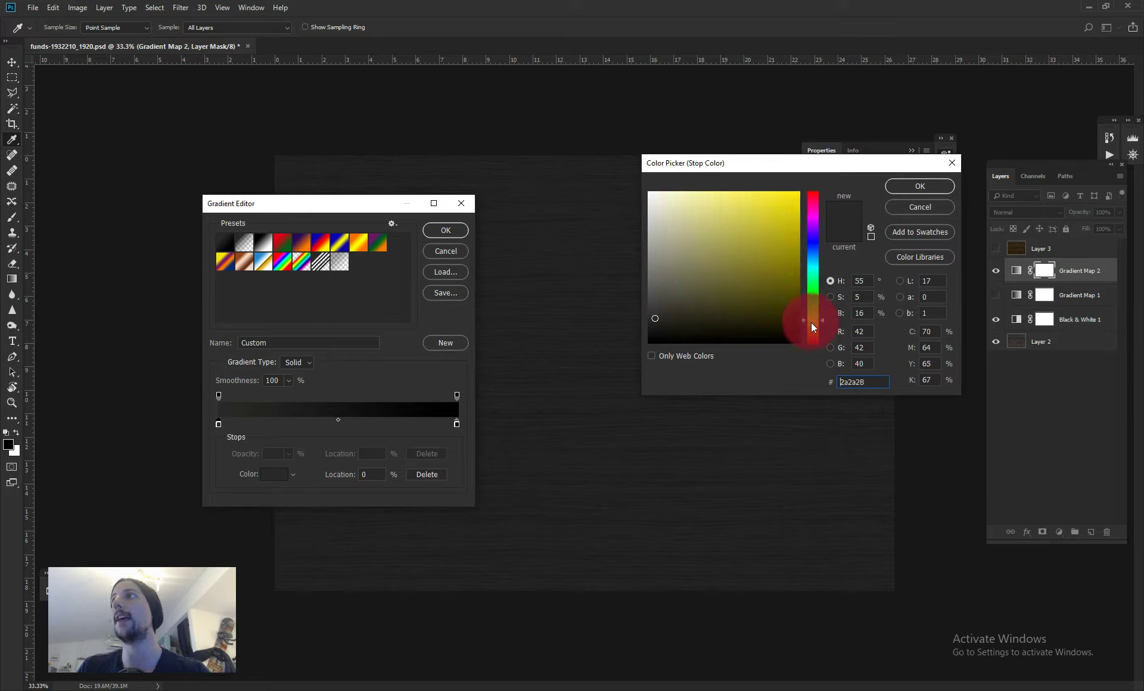
left_click(811, 325)
left_click_drag(686, 267, 679, 287)
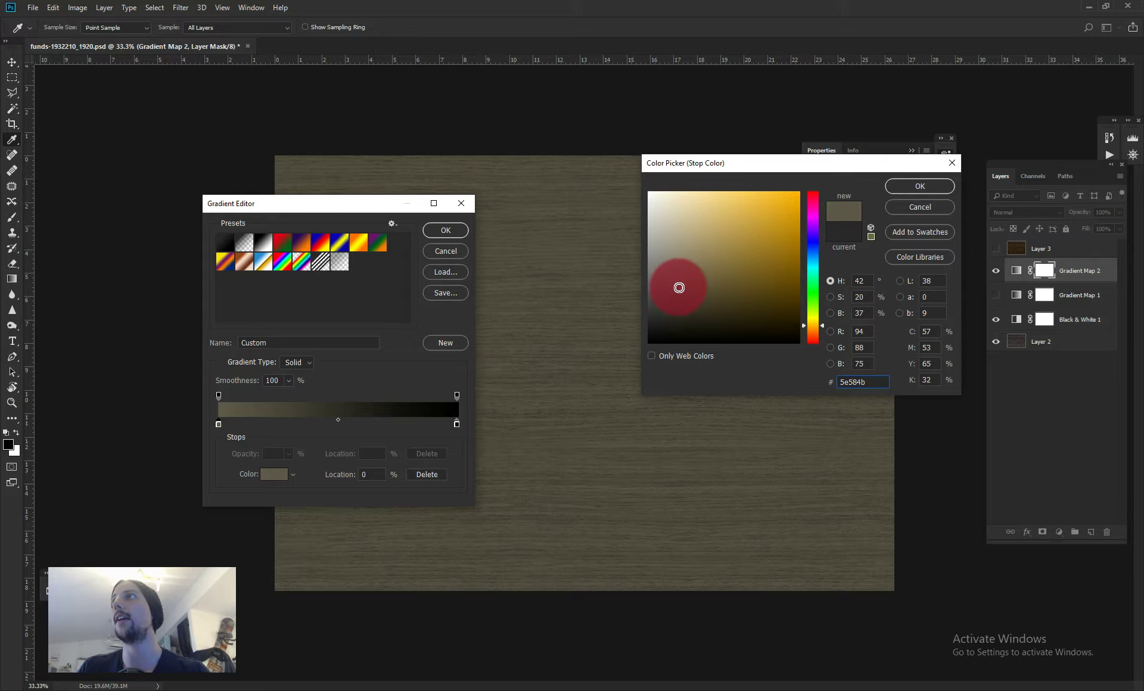
left_click(940, 186)
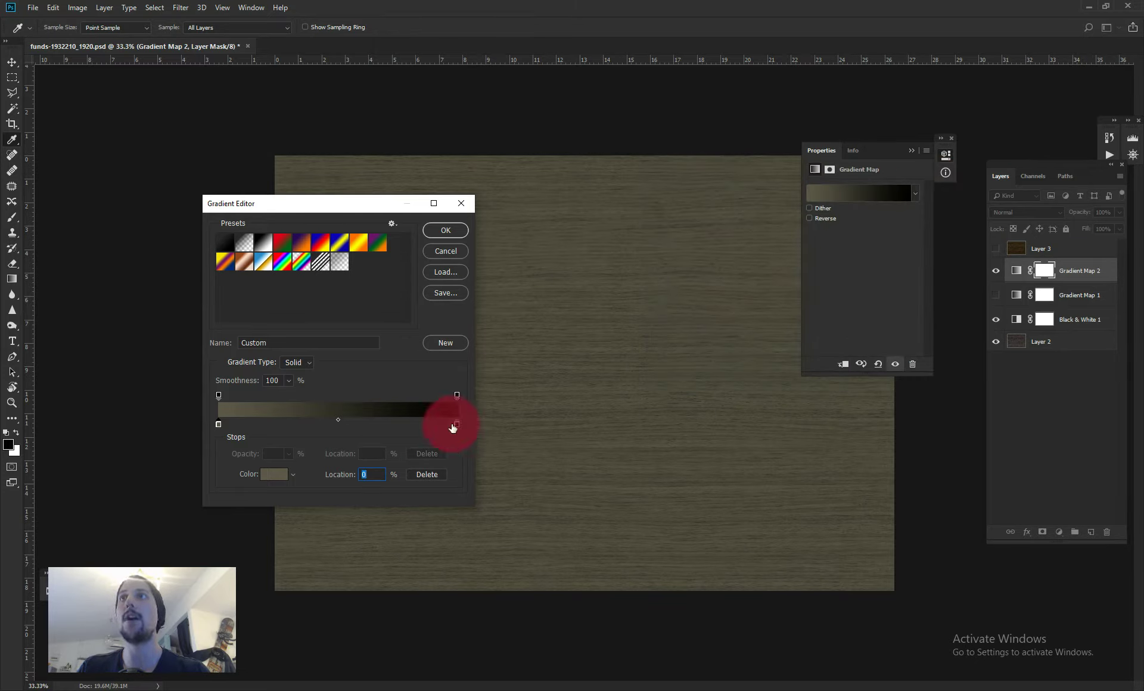
Step: Move the black stop to 62%, set the midpoint between the two stops to 54%, and apply the gradient
left_click_drag(457, 424, 368, 425)
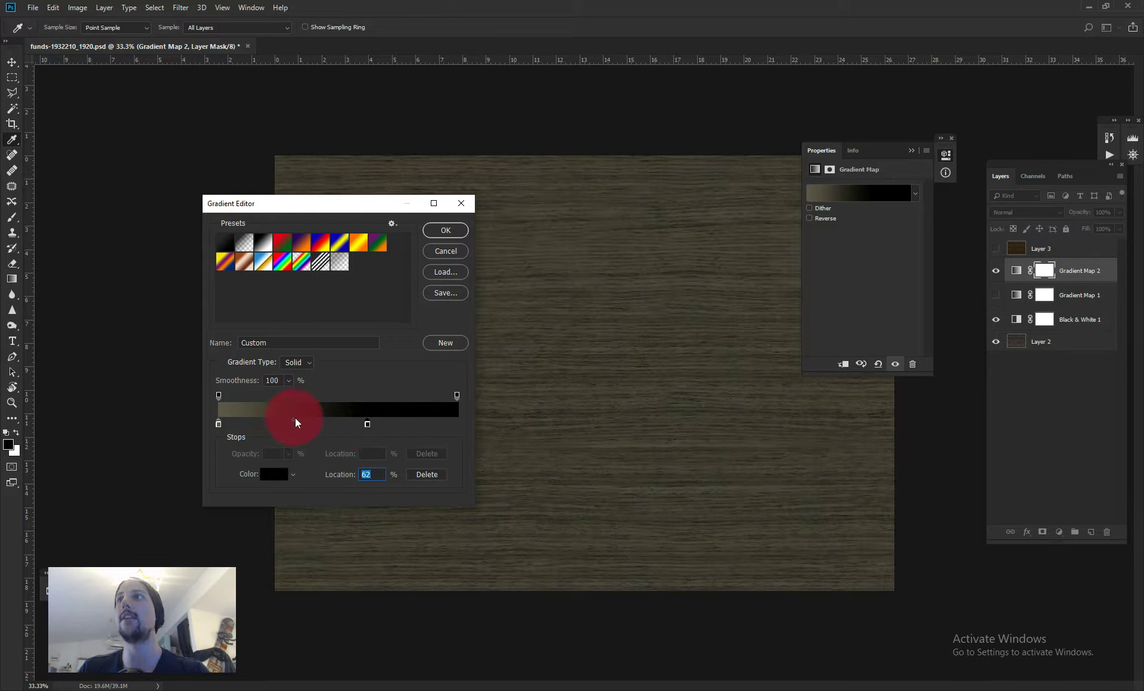
left_click_drag(294, 420, 302, 422)
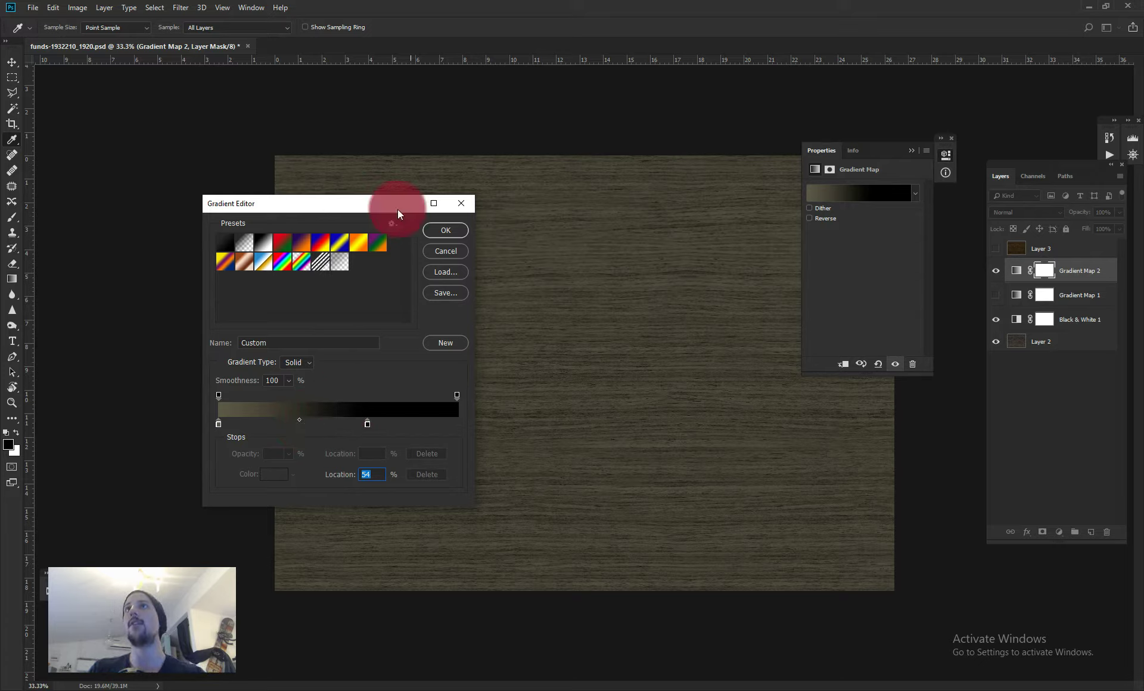
left_click_drag(374, 205, 245, 198)
left_click(331, 233)
key("m")
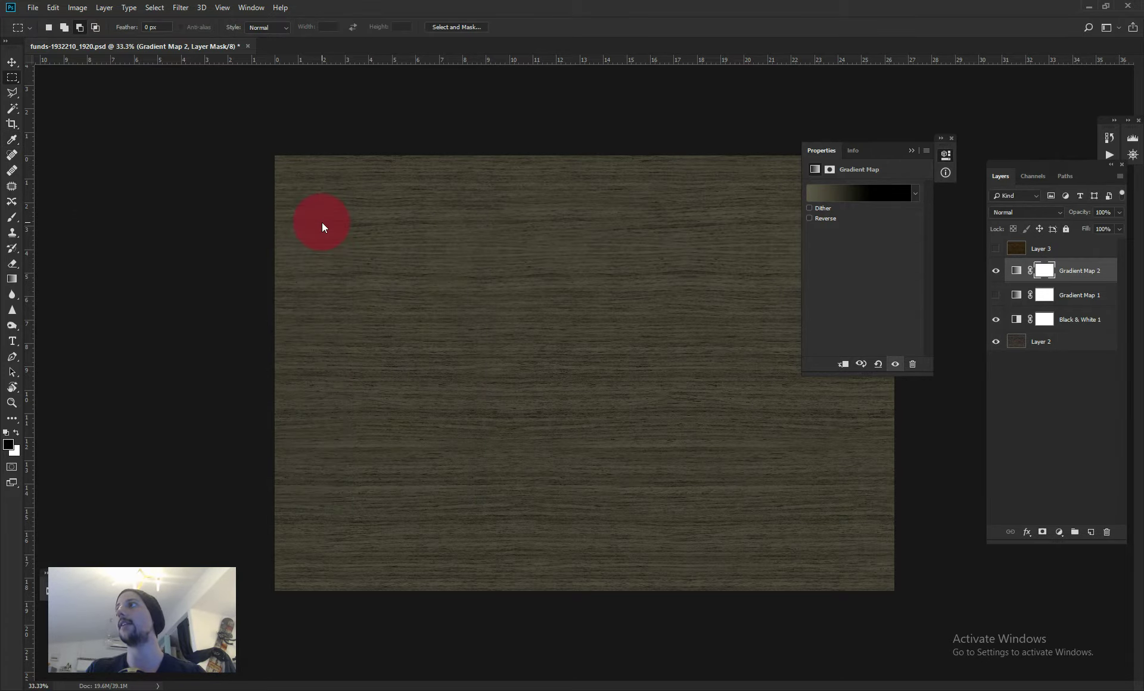
Step: Stamp the visible greyish-brown wood layers into a new merged layer
left_click_drag(451, 283, 463, 287)
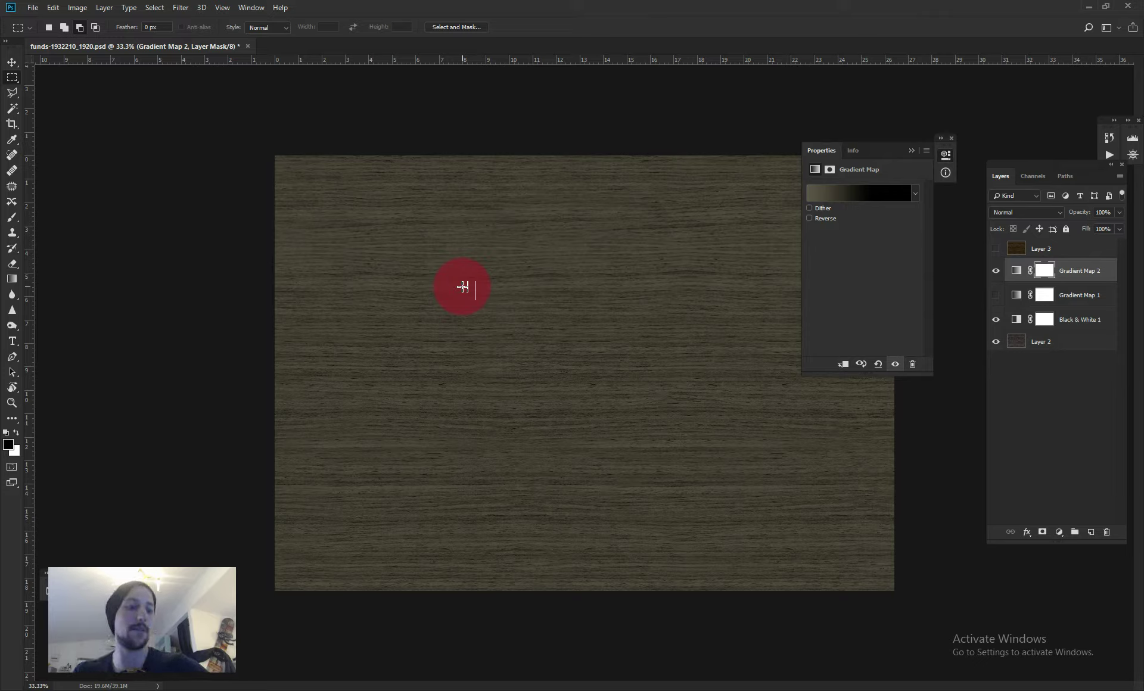
key("ctrl")
key("alt")
key("shift")
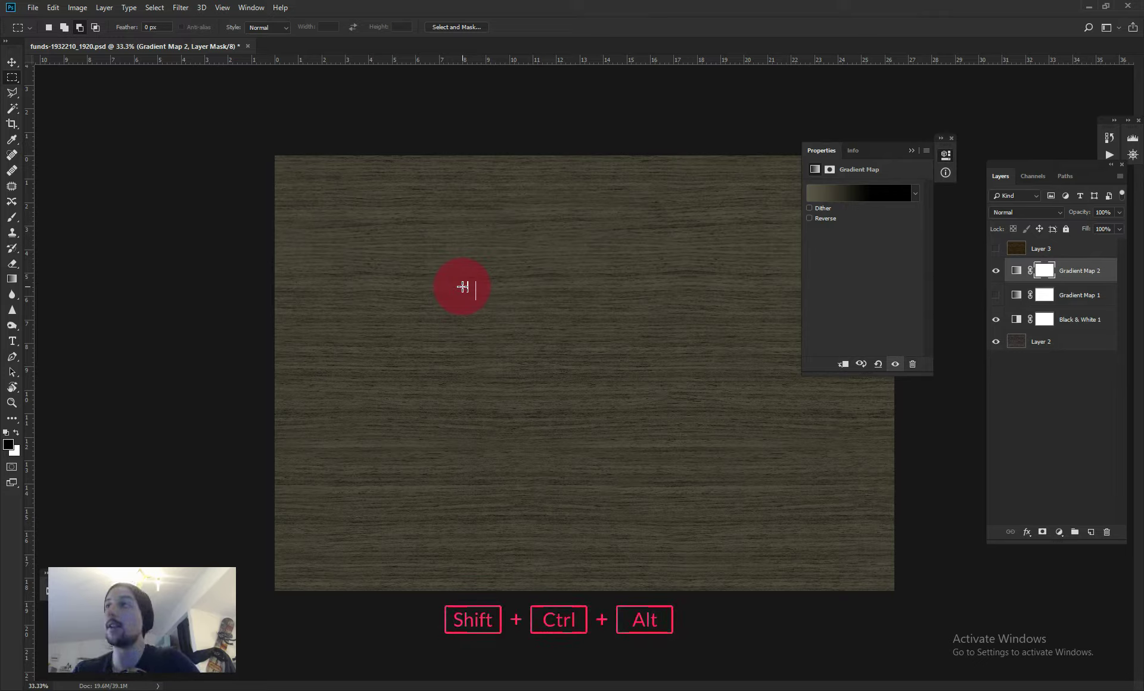